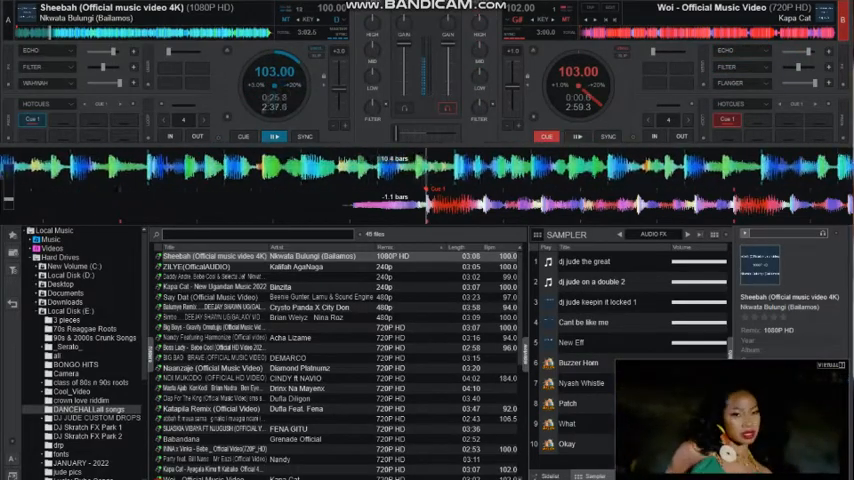
Load 'ZILYE (Official Audio)' by Kalifah AgaNaga onto deck 2 in place of Kapa Cat
{"action": "double_click", "coordinate": [205, 266]}
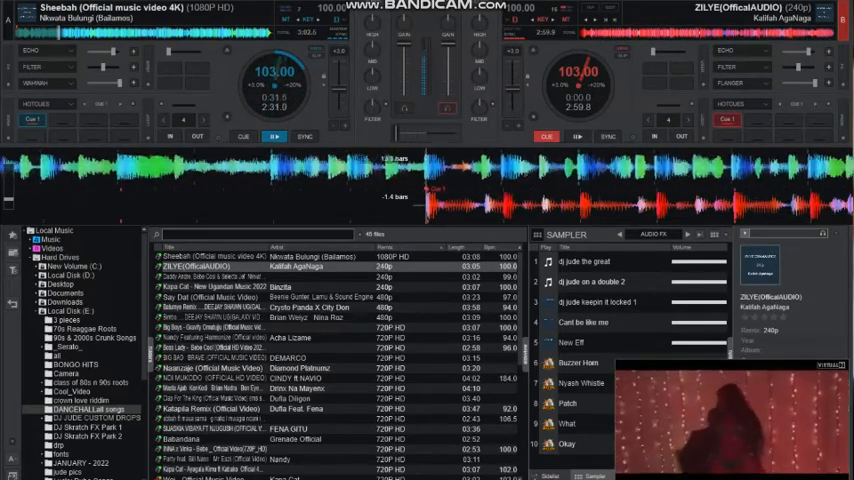
Start ZILYE on deck 2 so it plays alongside Sheebah at 103 BPM
{"action": "key", "text": "space"}
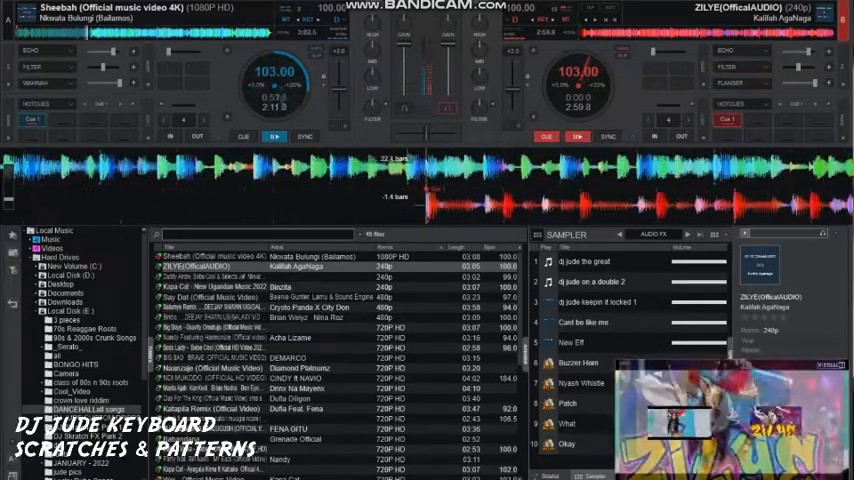
Enable the filter effect on deck 2, then stop Sheebah at its start on deck 1
{"action": "key", "text": "F2"}
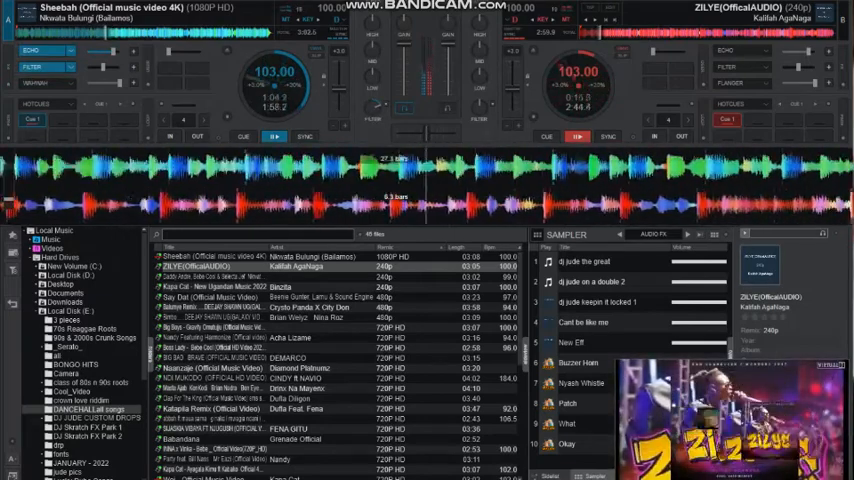
{"action": "key", "text": "space"}
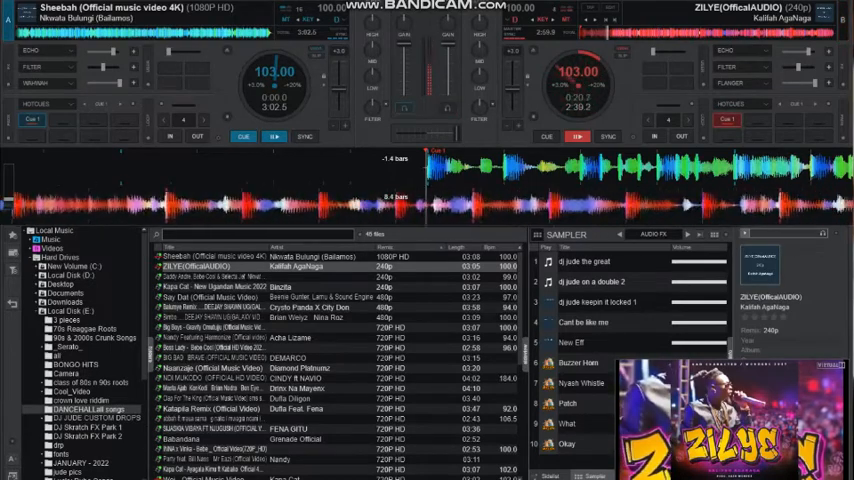
Load the Daddy Andre track onto deck 1 and nudge its position for the blend
{"action": "double_click", "coordinate": [215, 277]}
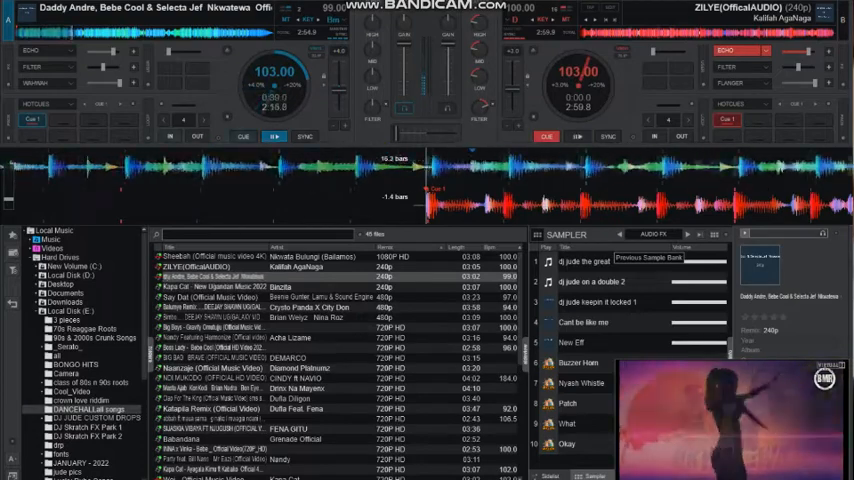
{"action": "key", "text": "shift+Left"}
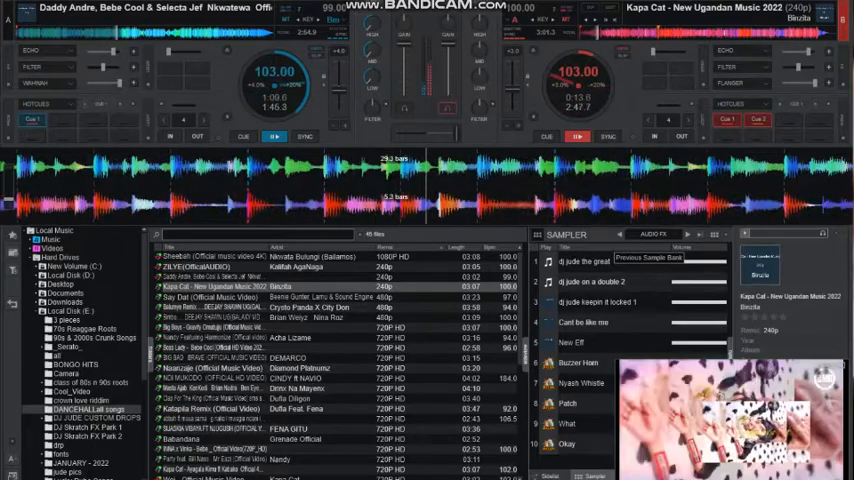
Stop Daddy Andre on deck 1 and return it to its cue point
{"action": "key", "text": "space"}
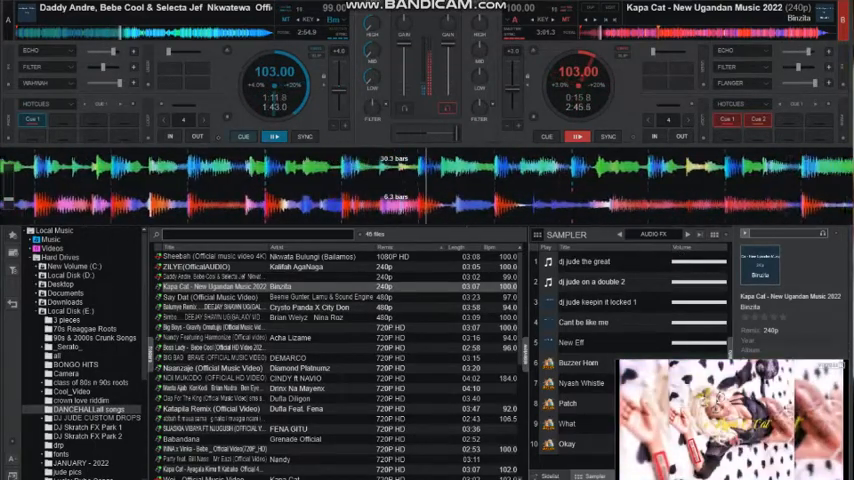